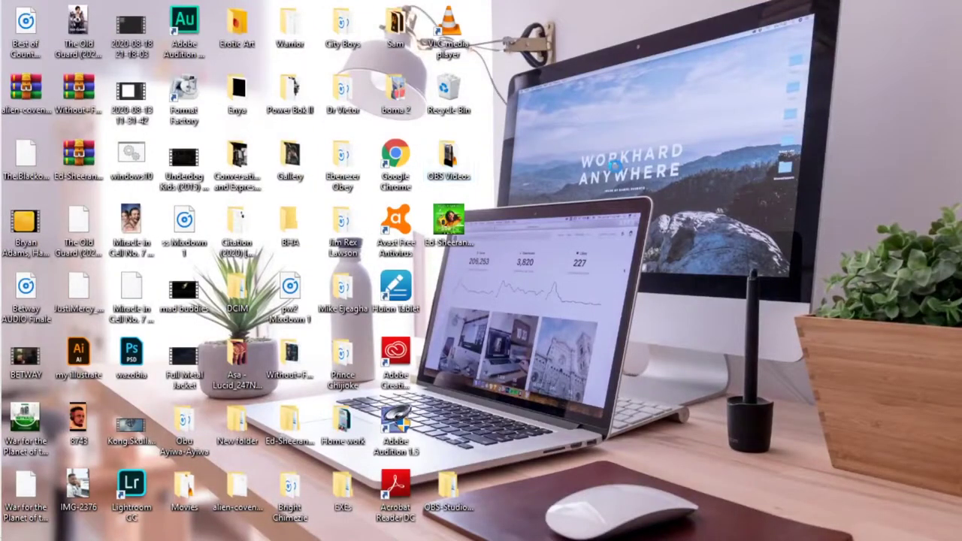
- Refresh the desktop and bring the Premiere Pro window back up from the taskbar
{"action": "right_click", "coordinate": [616, 173]}
{"action": "left_click", "coordinate": [651, 209]}
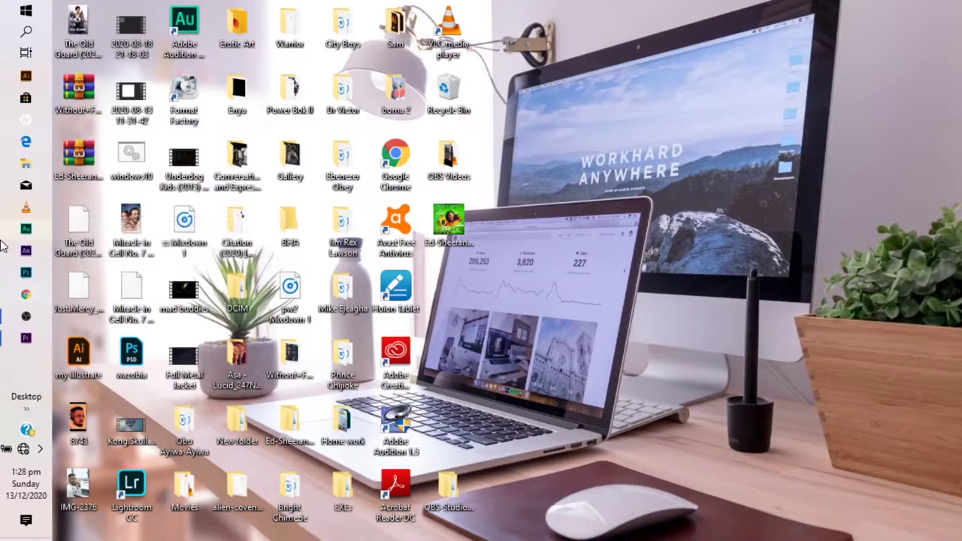
{"action": "left_click", "coordinate": [25, 342]}
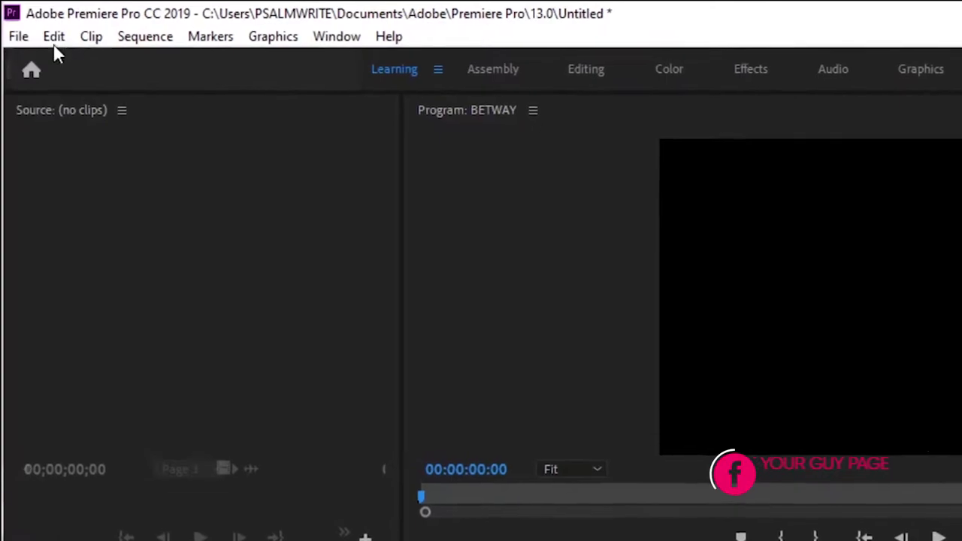
- Start a new DSLR 1080p24 sequence named Sequence 07 and view its 1920×1080, 23.976 fps settings
{"action": "left_click", "coordinate": [17, 36]}
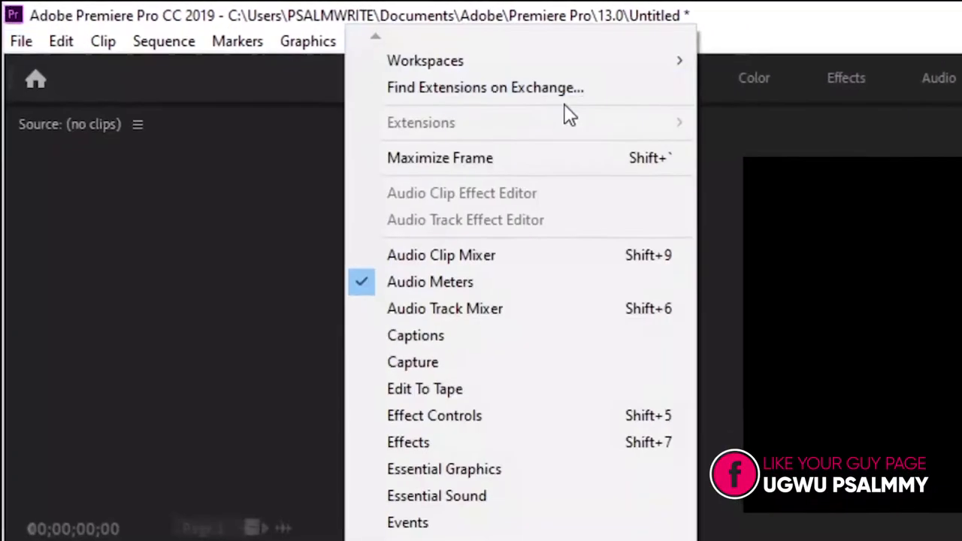
{"action": "mouse_move", "coordinate": [277, 43]}
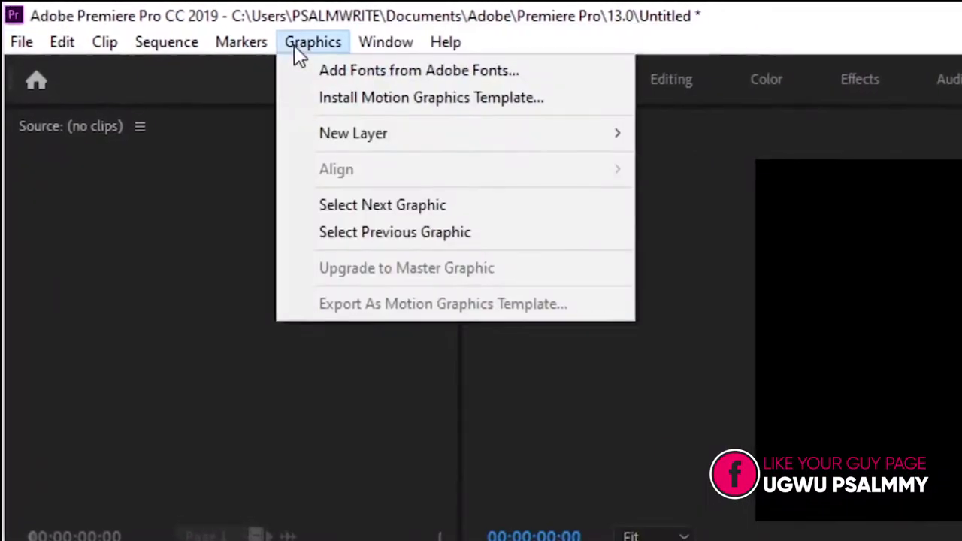
{"action": "mouse_move", "coordinate": [22, 42]}
{"action": "mouse_move", "coordinate": [45, 69]}
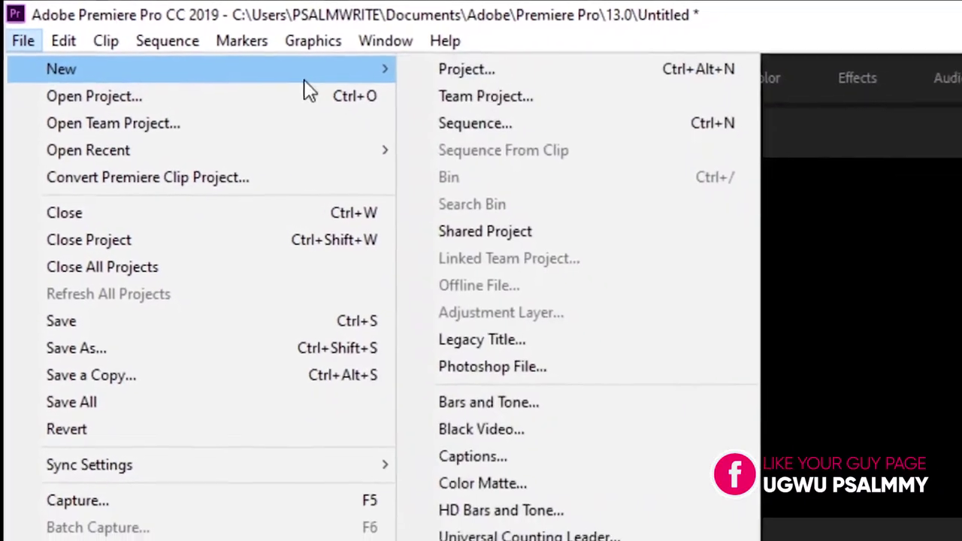
{"action": "left_click", "coordinate": [475, 122]}
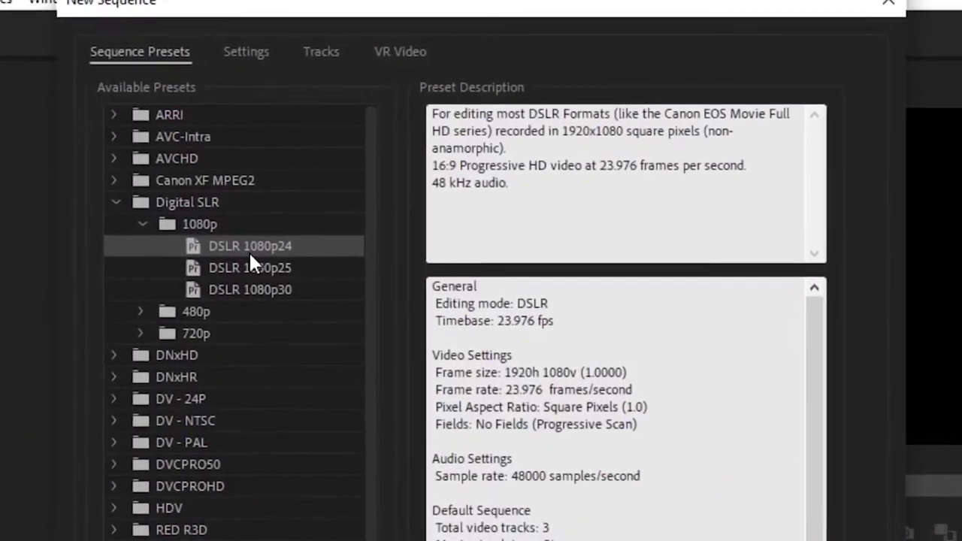
{"action": "left_click", "coordinate": [248, 54]}
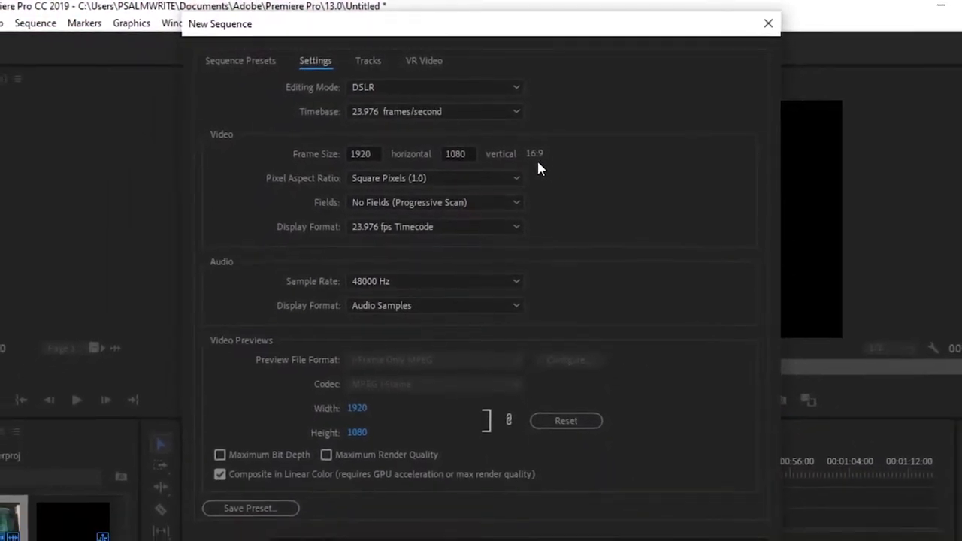
{"action": "left_click", "coordinate": [478, 178]}
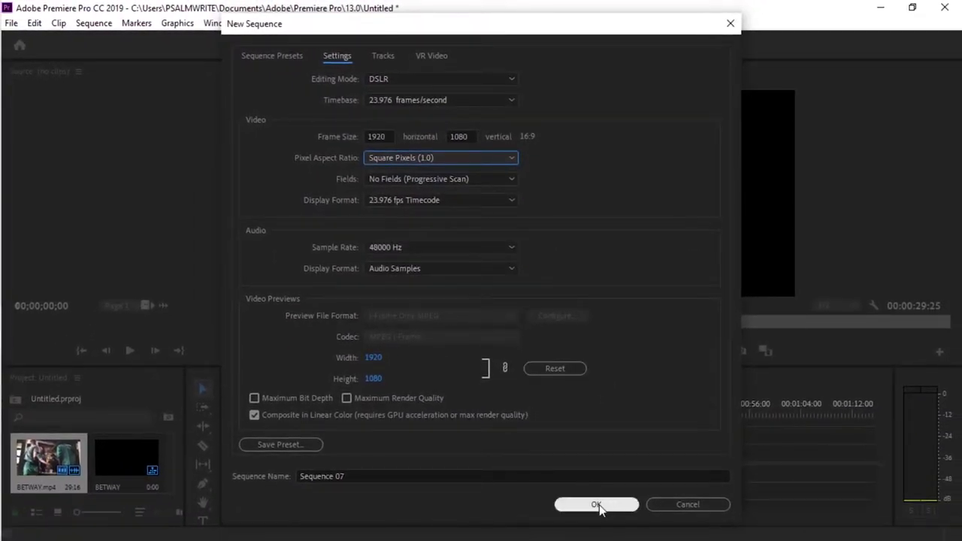
- Create Sequence 07 and place the Sequence 04 clip at its start, previewing up to 00:00:03:10
{"action": "left_click", "coordinate": [597, 505]}
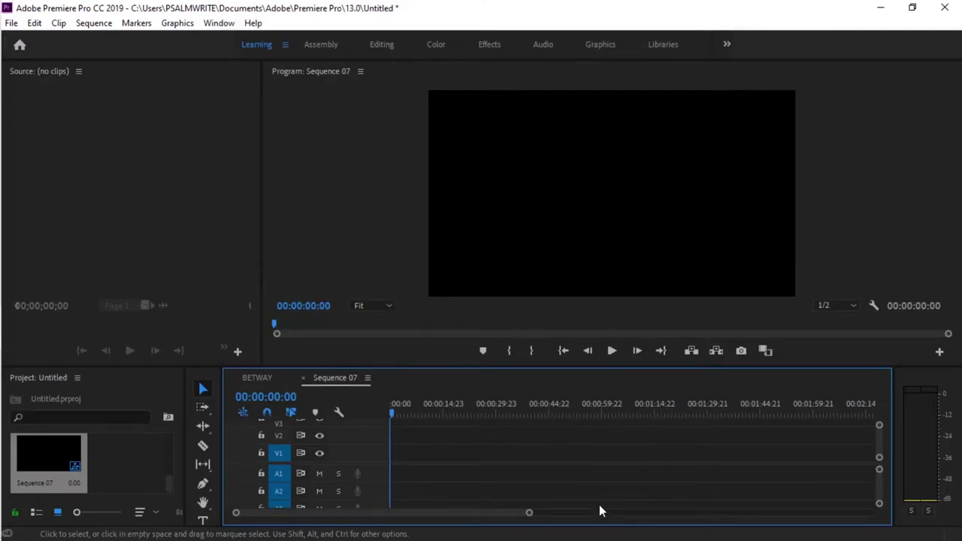
{"action": "left_click", "coordinate": [170, 479]}
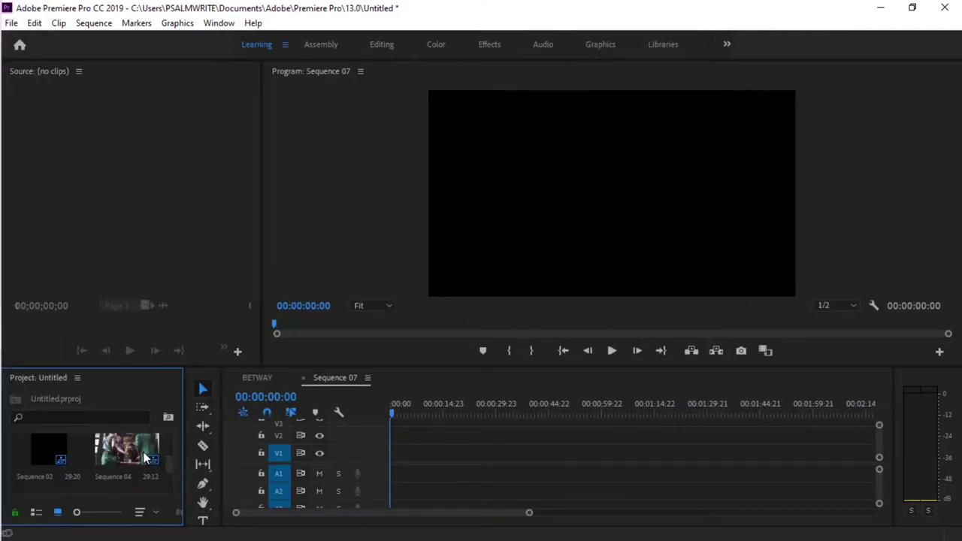
{"action": "left_click_drag", "start_coordinate": [148, 458], "coordinate": [390, 480]}
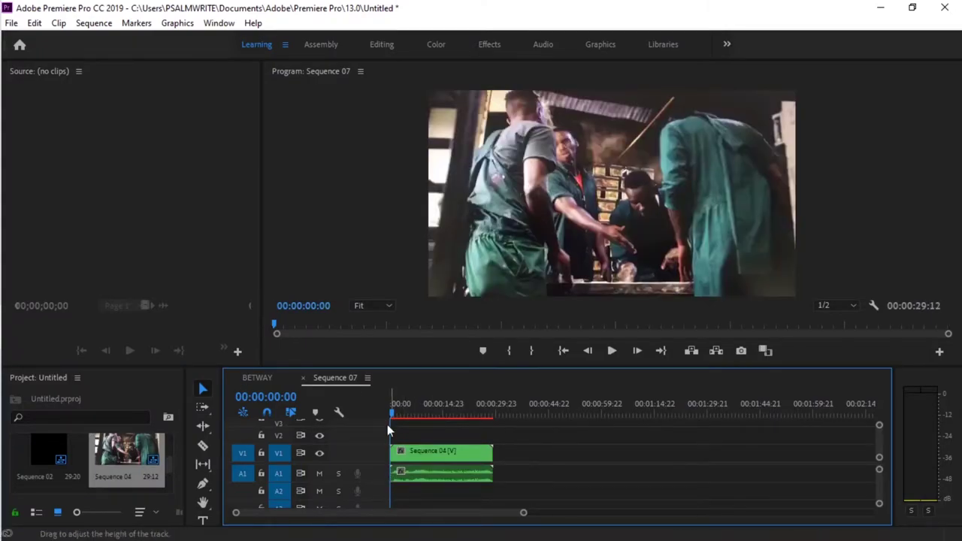
{"action": "left_click_drag", "start_coordinate": [394, 415], "coordinate": [405, 415]}
{"action": "left_click", "coordinate": [602, 225]}
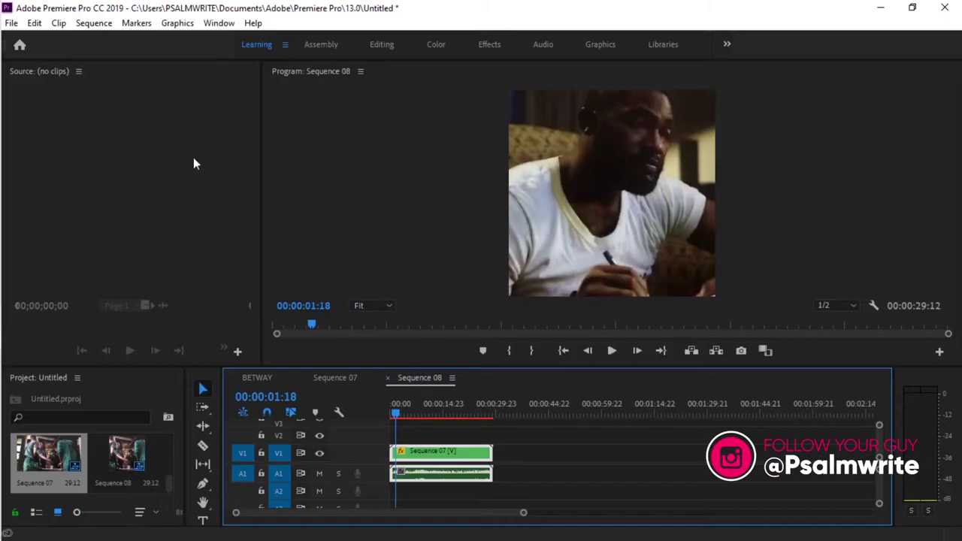
- Start another new sequence and show its frame size settings
{"action": "left_click", "coordinate": [93, 23]}
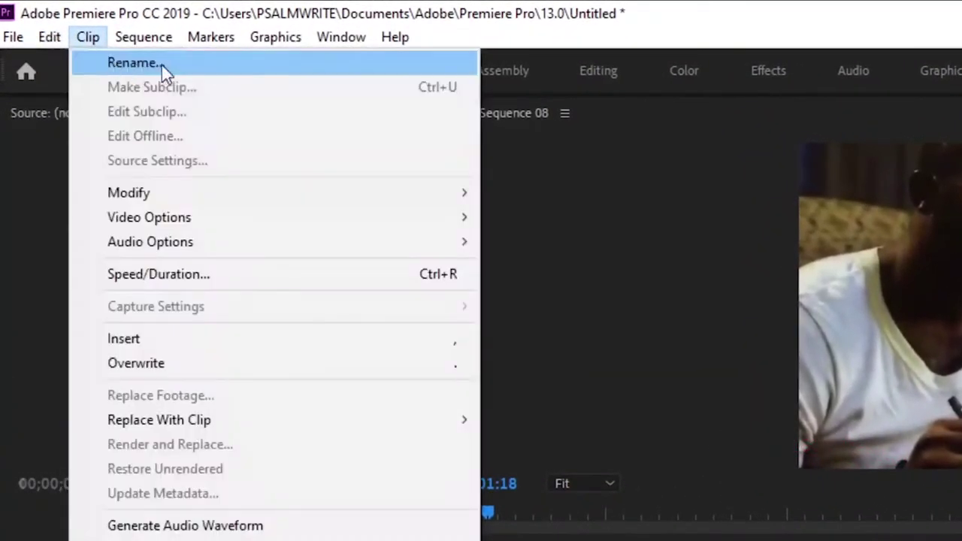
{"action": "mouse_move", "coordinate": [22, 40]}
{"action": "mouse_move", "coordinate": [176, 69]}
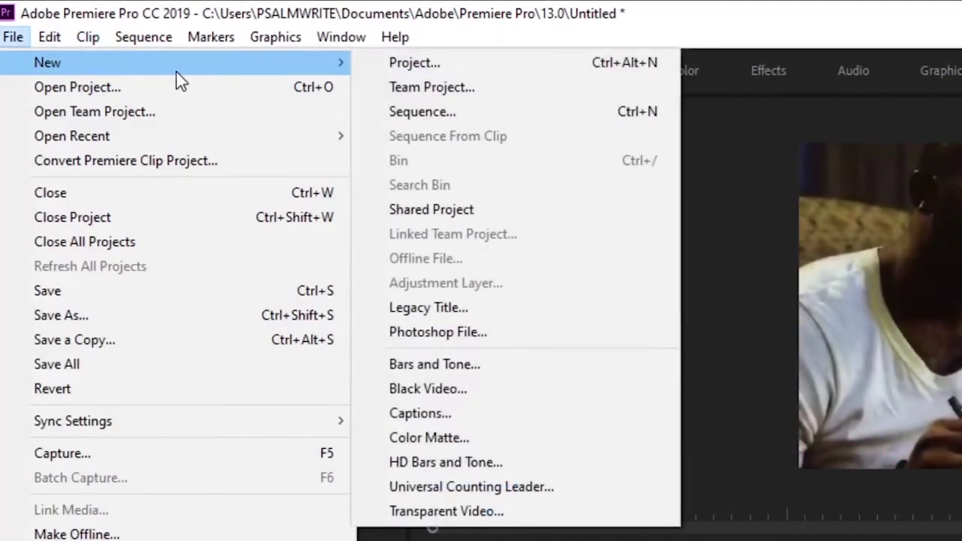
{"action": "left_click", "coordinate": [424, 113]}
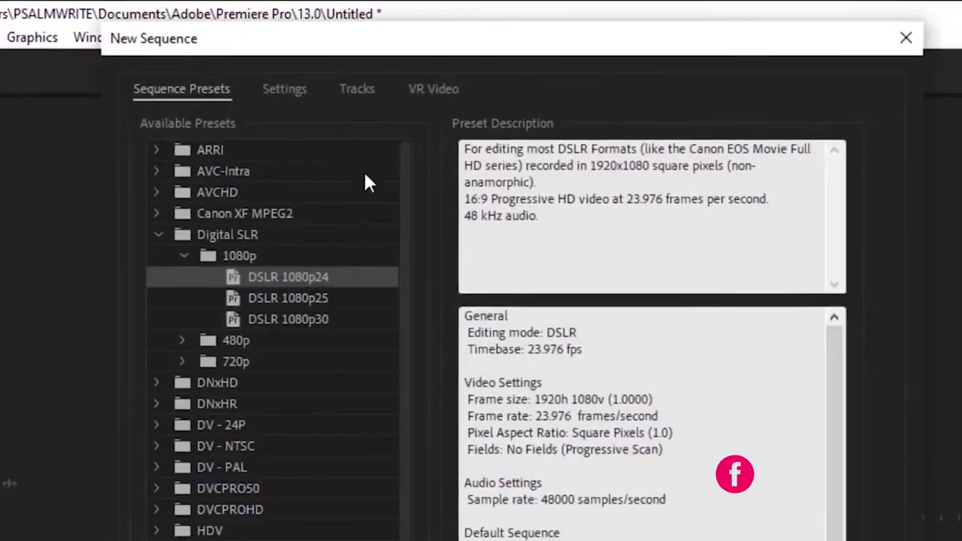
{"action": "left_click", "coordinate": [285, 92]}
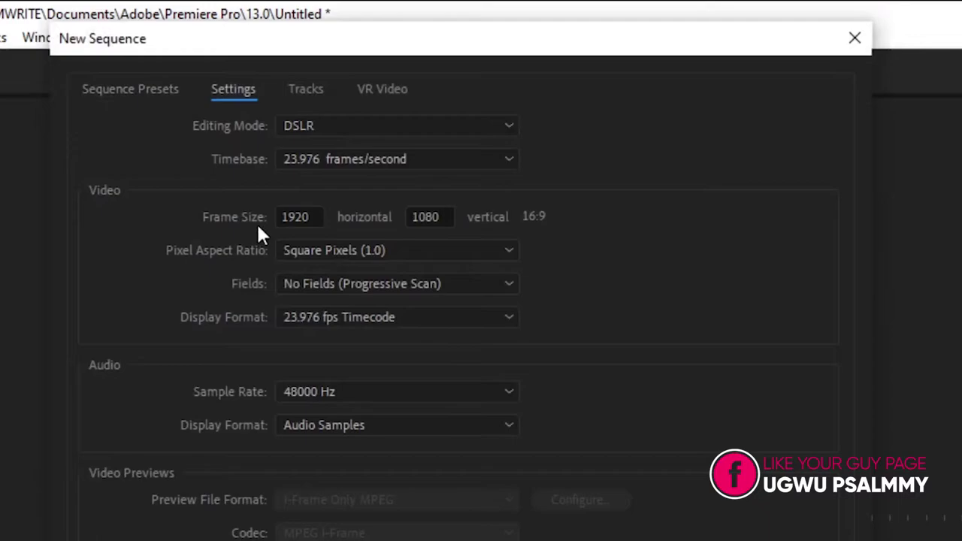
- Swap the frame size to 1080 horizontal by 1920 vertical for portrait Sequence 09
{"action": "left_click", "coordinate": [317, 212]}
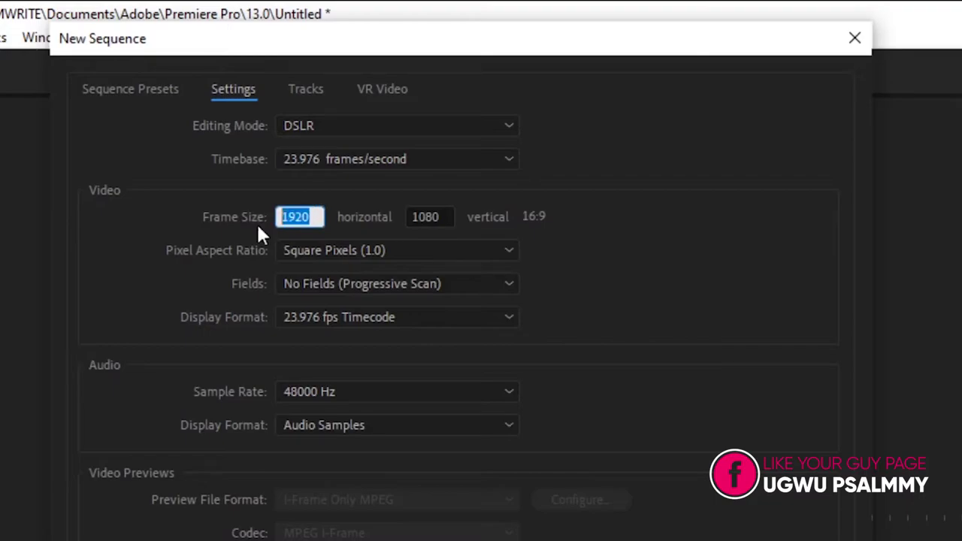
{"action": "right_click", "coordinate": [296, 212]}
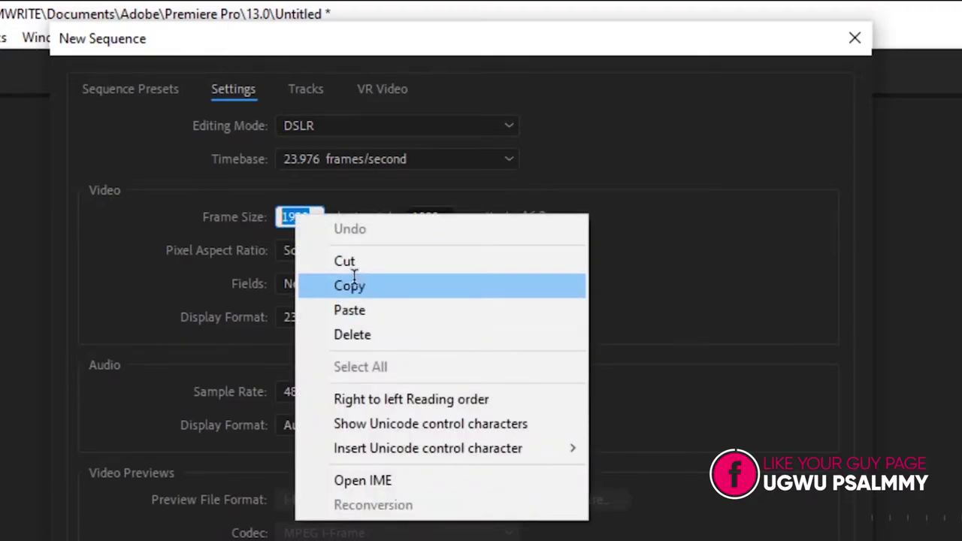
{"action": "left_click", "coordinate": [351, 265]}
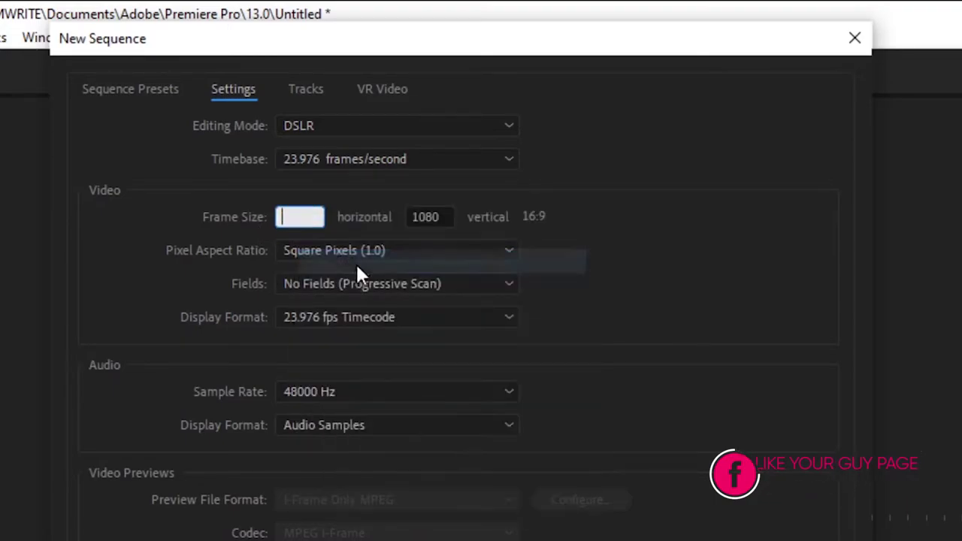
{"action": "type", "text": "24"}
{"action": "left_click", "coordinate": [450, 217]}
{"action": "right_click", "coordinate": [449, 217]}
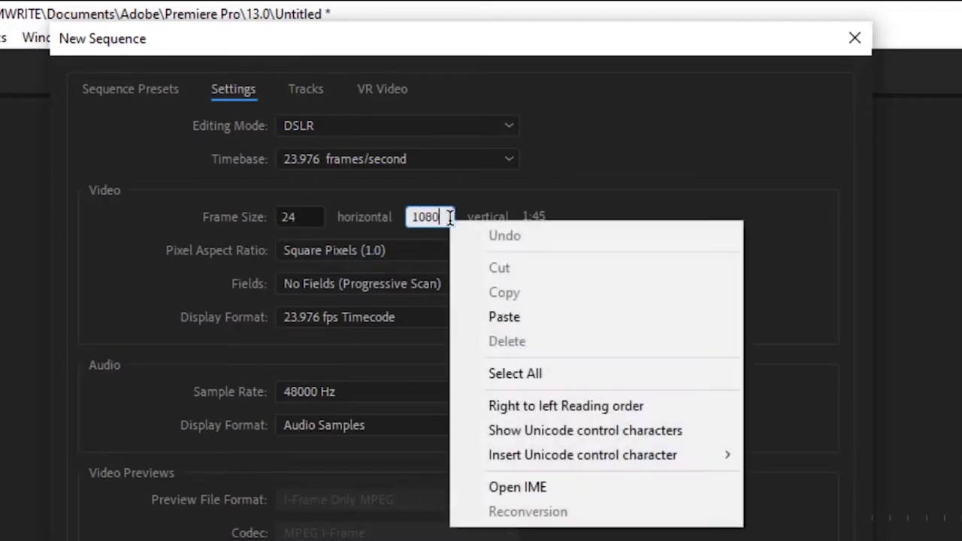
{"action": "left_click", "coordinate": [529, 318]}
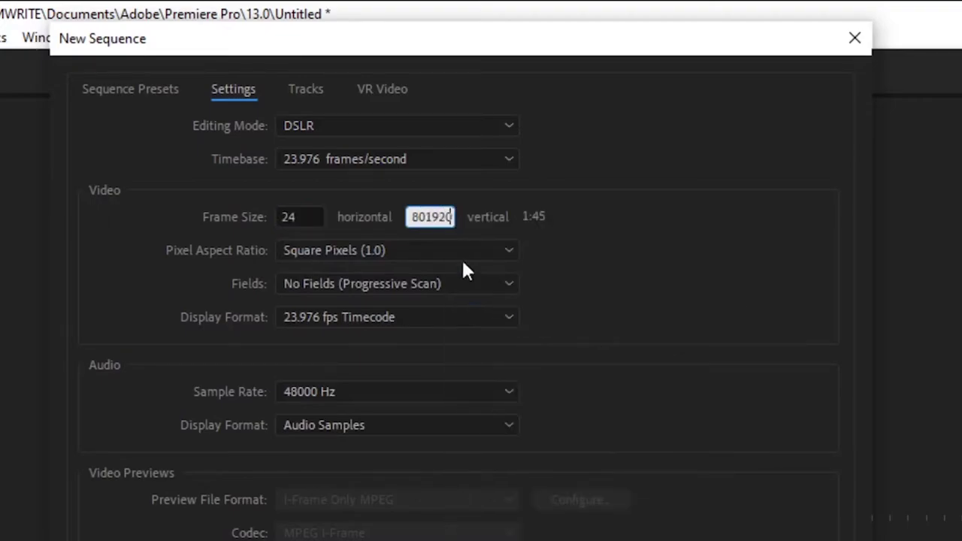
{"action": "right_click", "coordinate": [418, 216]}
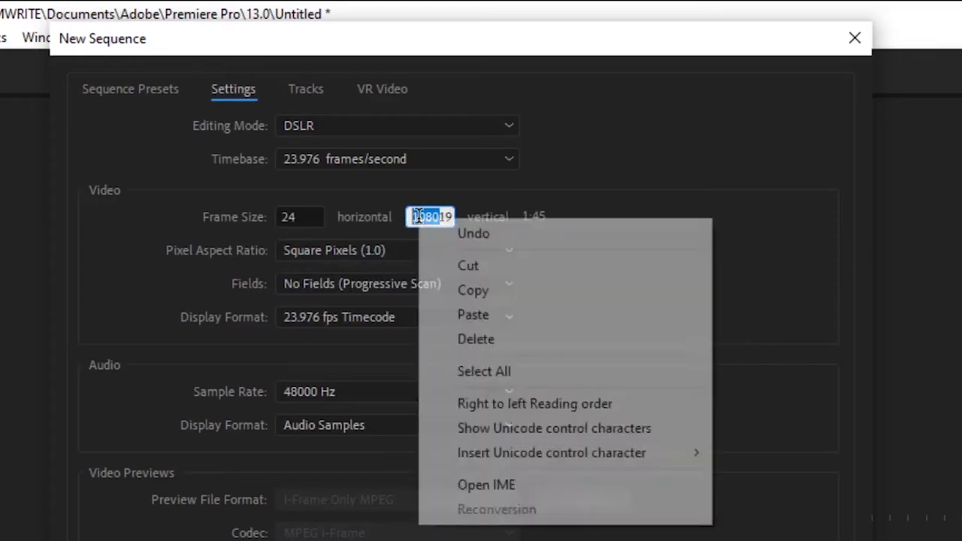
{"action": "left_click", "coordinate": [478, 291]}
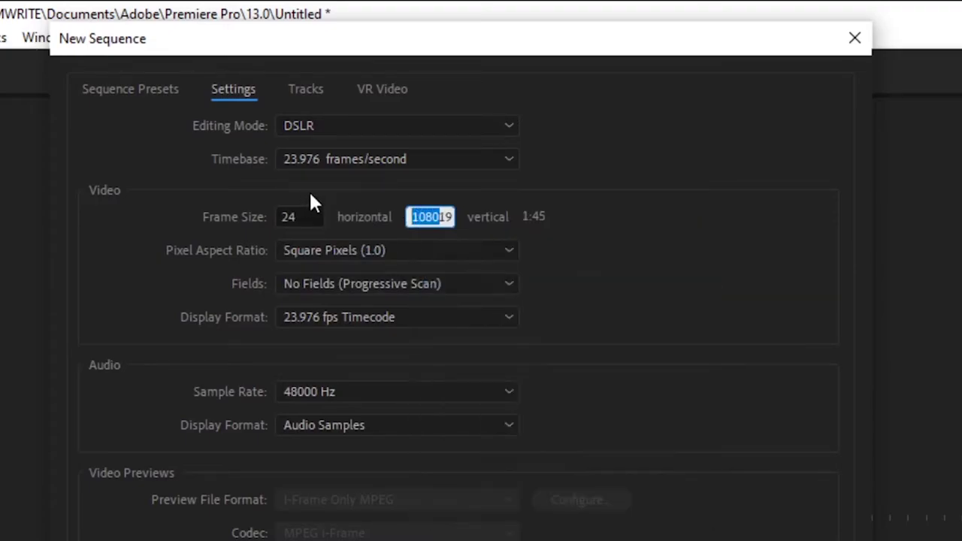
{"action": "left_click", "coordinate": [306, 217]}
{"action": "right_click", "coordinate": [307, 213]}
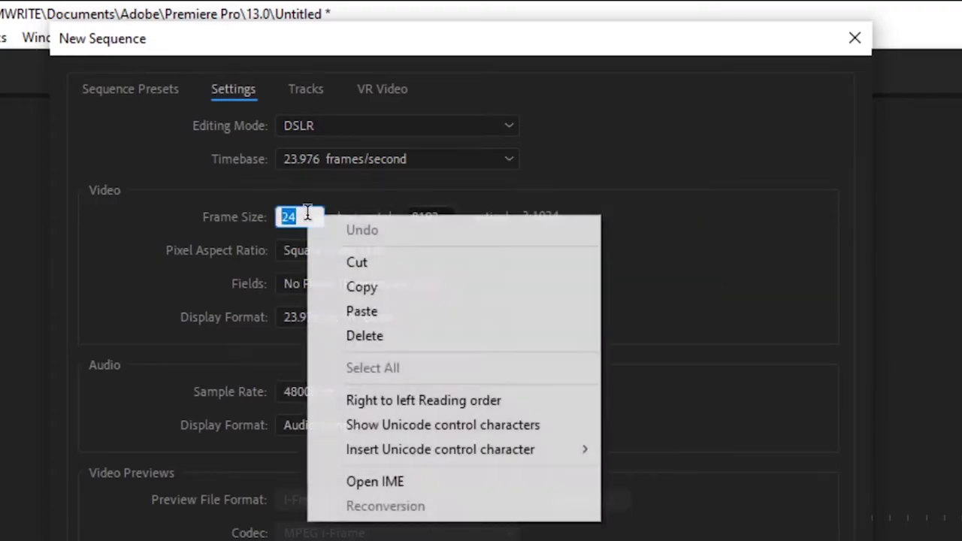
{"action": "left_click", "coordinate": [393, 311]}
{"action": "left_click", "coordinate": [418, 209]}
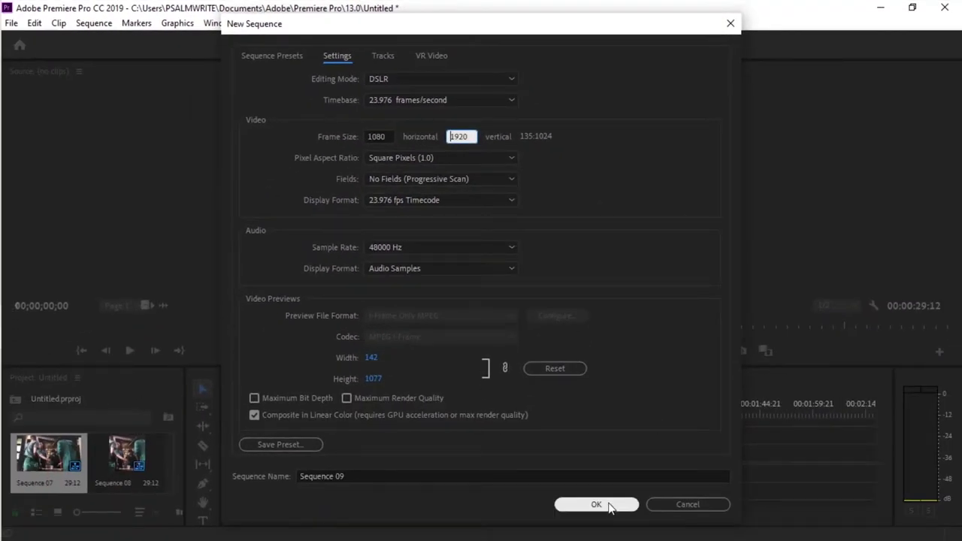
- Create portrait Sequence 09, then return to Sequence 07 and hide its V1 video track
{"action": "left_click", "coordinate": [596, 504]}
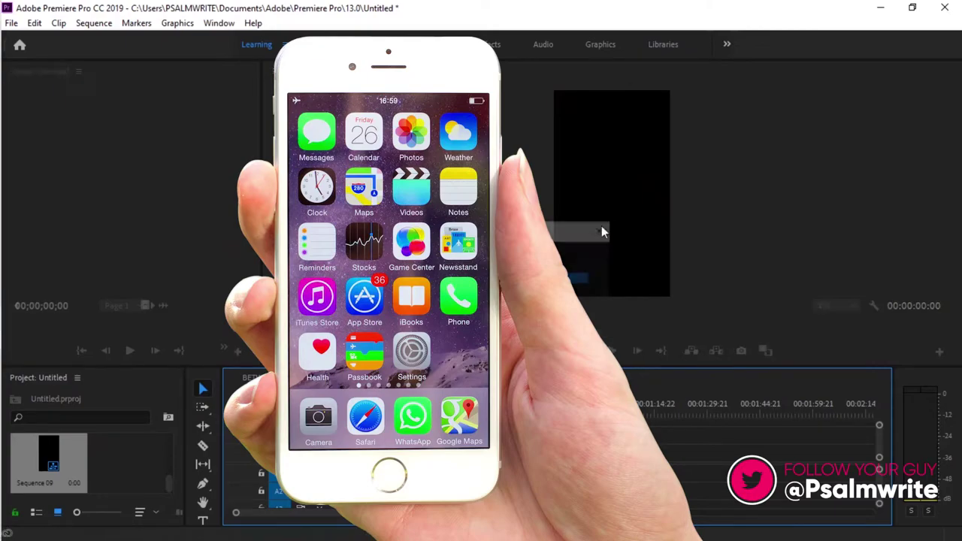
{"action": "left_click", "coordinate": [624, 220]}
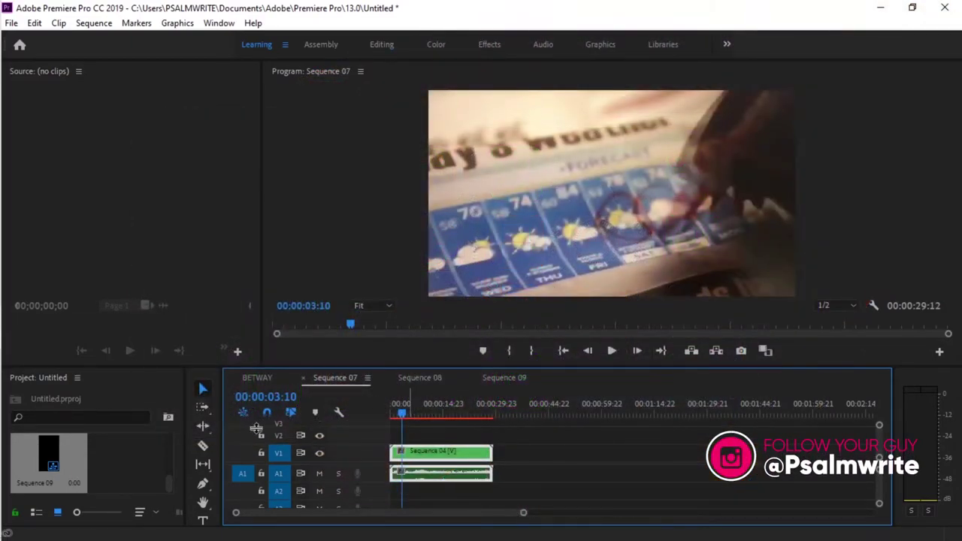
{"action": "left_click", "coordinate": [319, 454]}
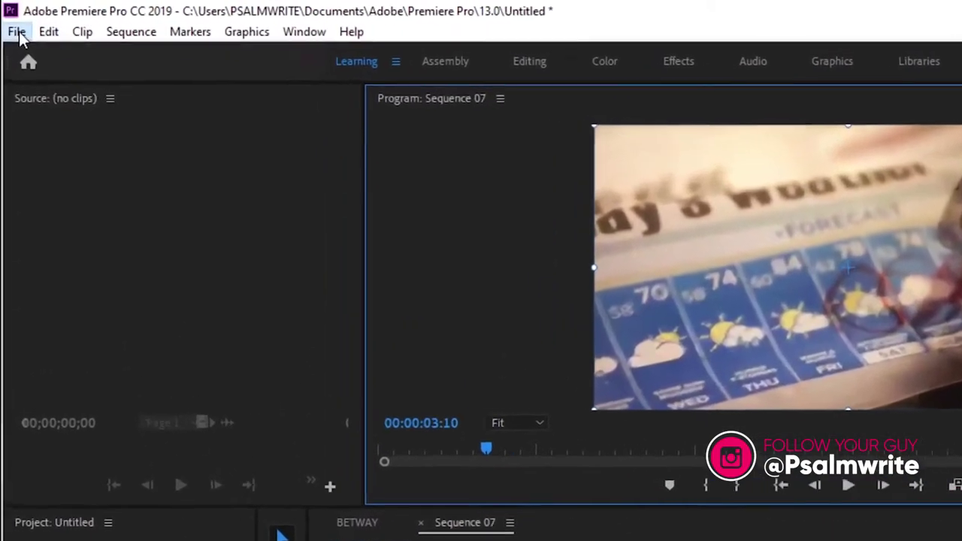
- Start a new sequence and show its detailed settings
{"action": "left_click", "coordinate": [11, 23]}
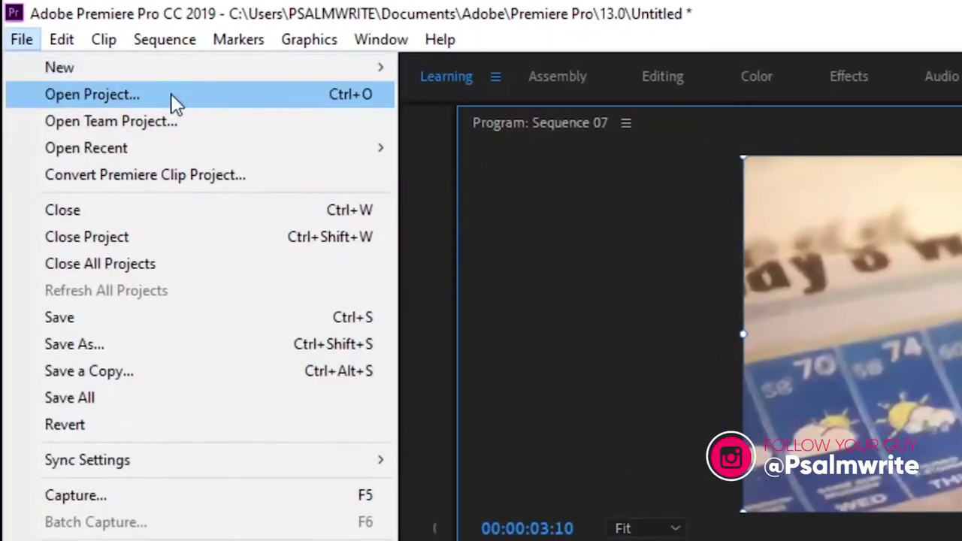
{"action": "mouse_move", "coordinate": [166, 35]}
{"action": "left_click", "coordinate": [484, 124]}
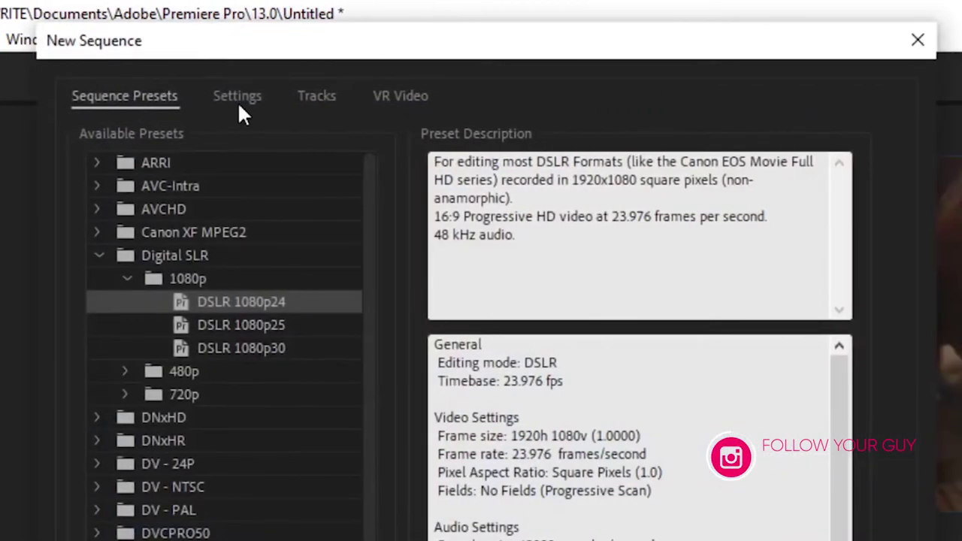
{"action": "left_click", "coordinate": [242, 98]}
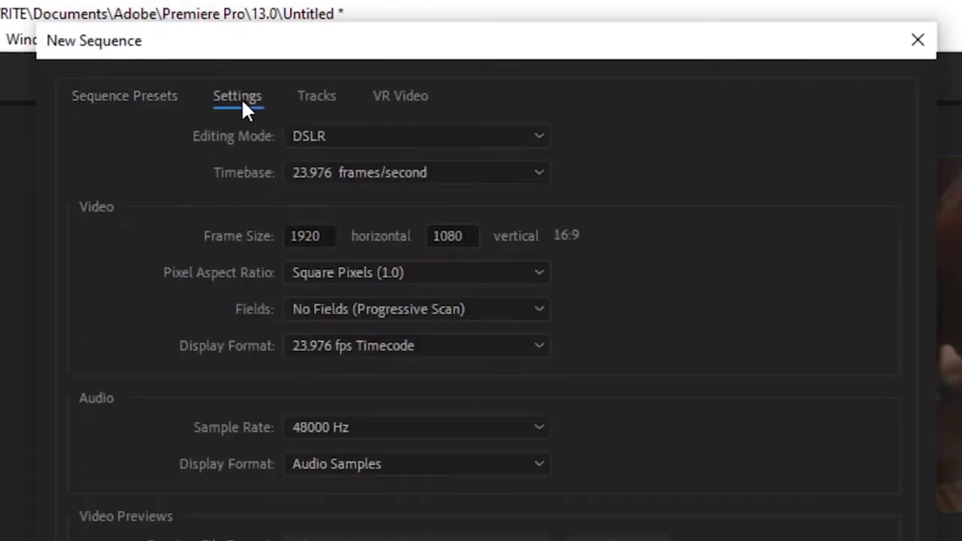
- Set the frame size to 1080 × 1080 by copying the height into the width
{"action": "left_click", "coordinate": [328, 239]}
{"action": "left_click_drag", "start_coordinate": [324, 238], "coordinate": [287, 244]}
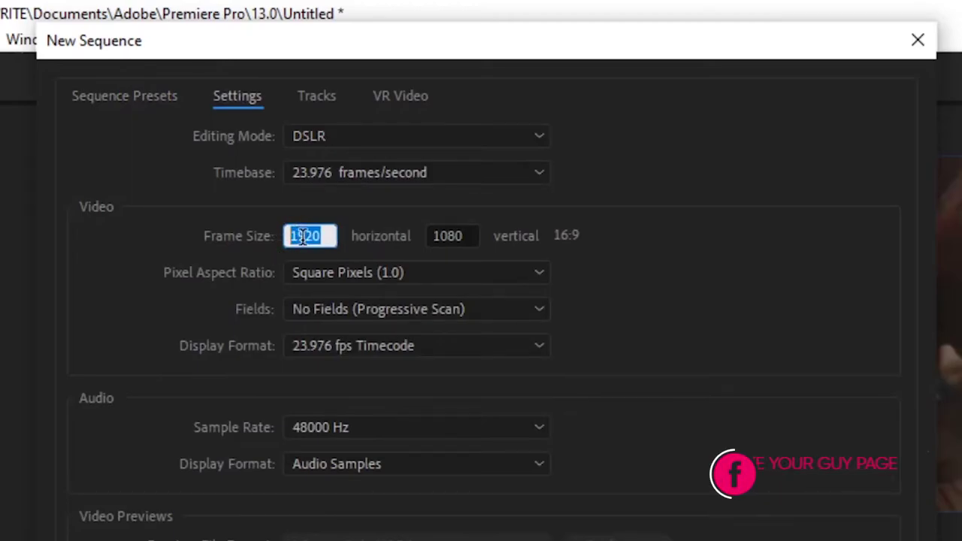
{"action": "right_click", "coordinate": [301, 237]}
{"action": "left_click", "coordinate": [384, 293]}
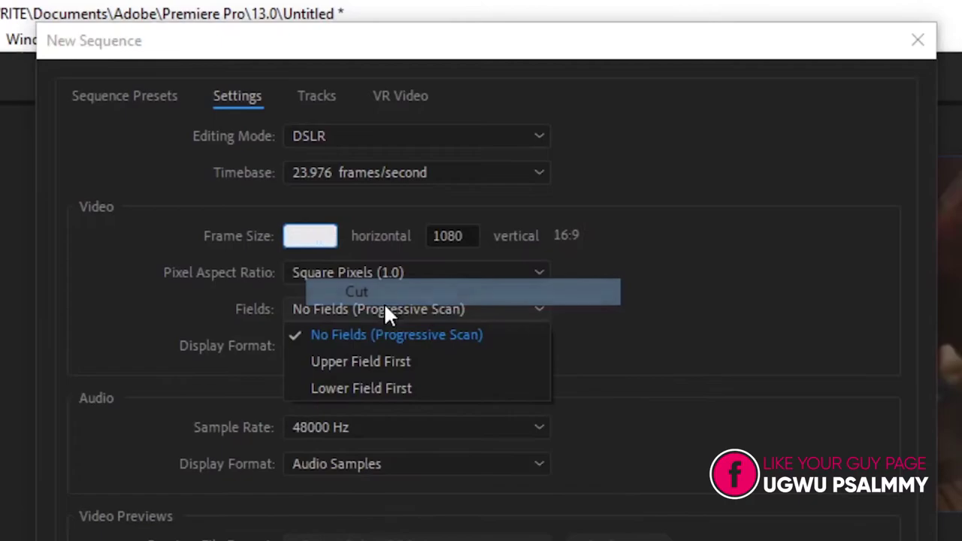
{"action": "type", "text": "24"}
{"action": "left_click", "coordinate": [468, 237]}
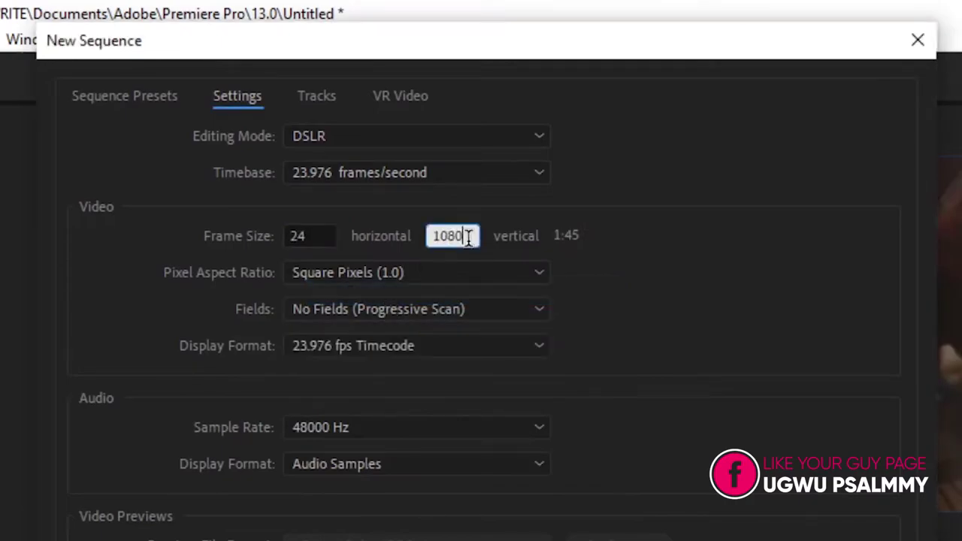
{"action": "left_click_drag", "start_coordinate": [467, 237], "coordinate": [423, 249]}
{"action": "right_click", "coordinate": [448, 233]}
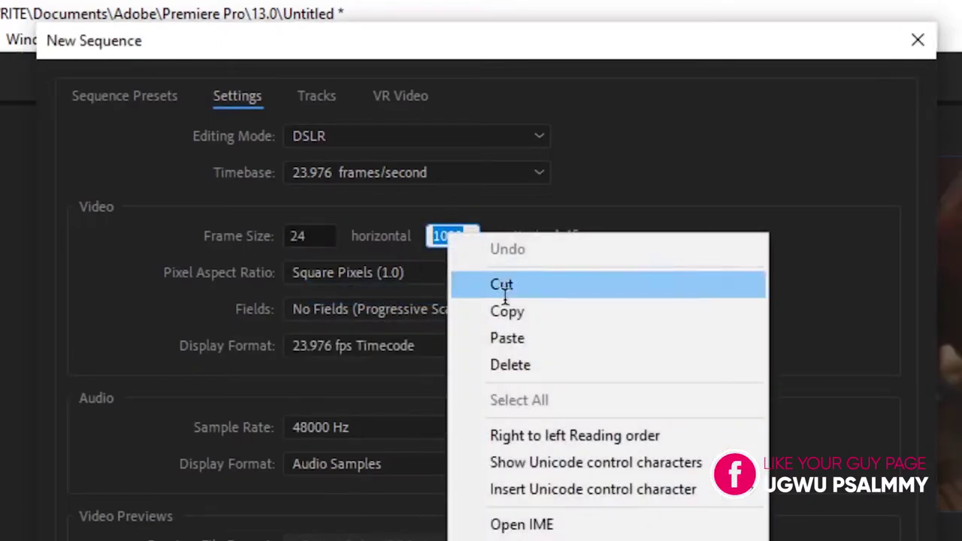
{"action": "left_click", "coordinate": [469, 309]}
{"action": "left_click", "coordinate": [314, 232]}
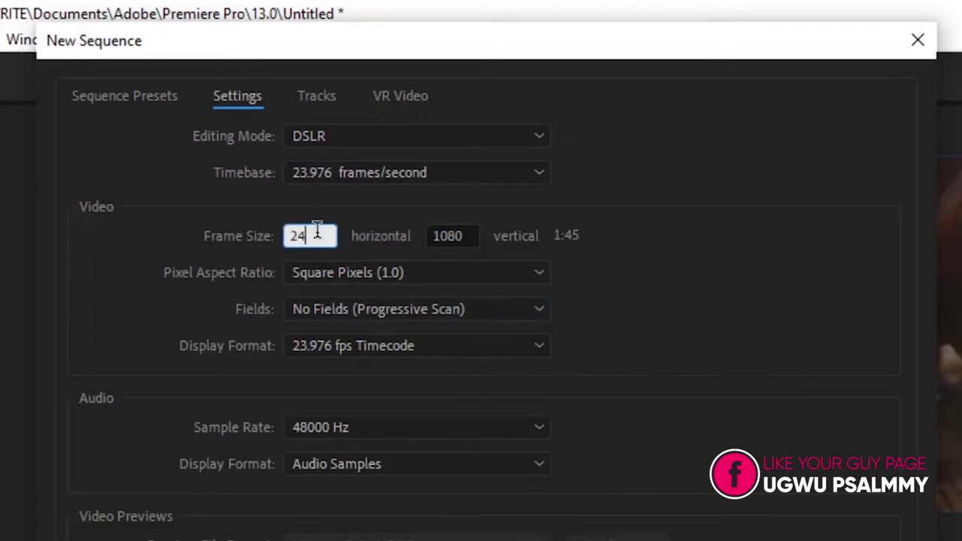
{"action": "left_click_drag", "start_coordinate": [313, 232], "coordinate": [278, 231]}
{"action": "right_click", "coordinate": [313, 235]}
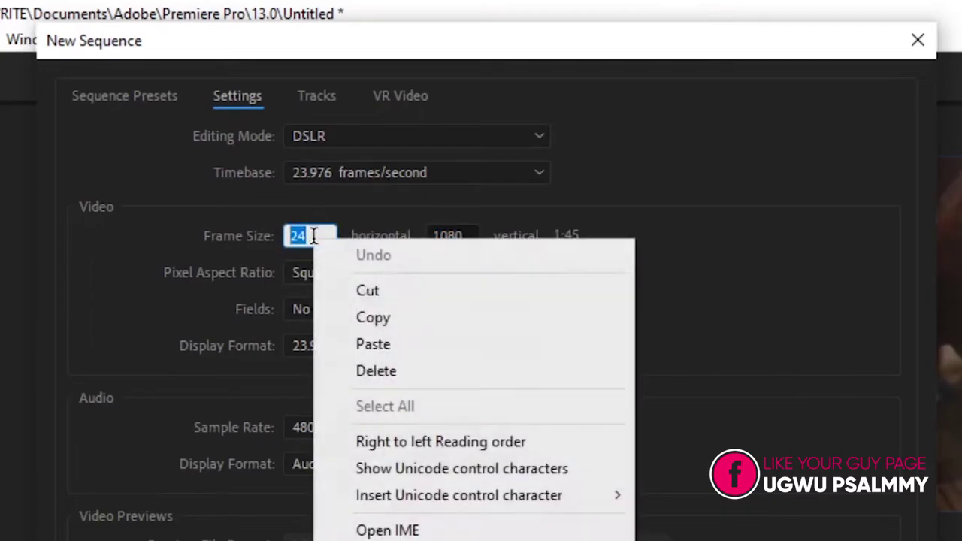
{"action": "left_click", "coordinate": [395, 342]}
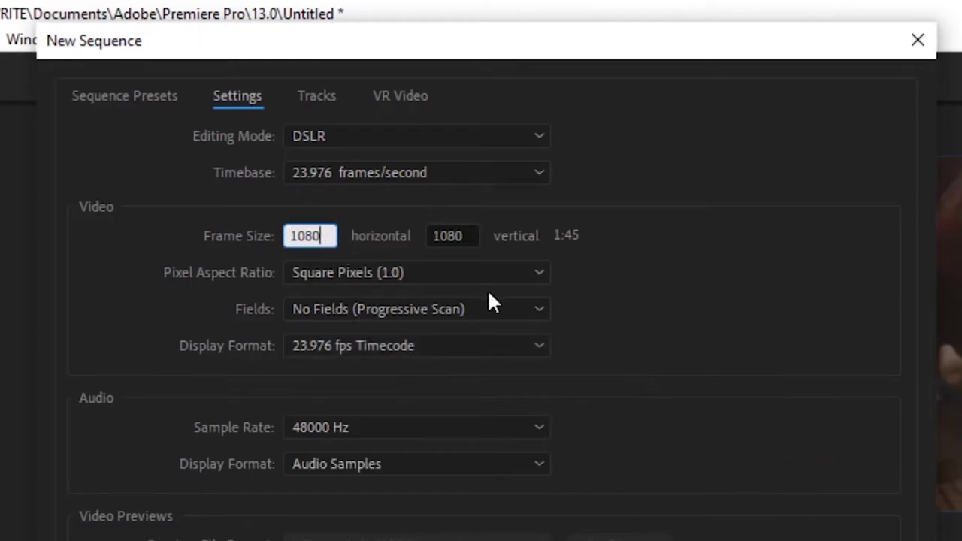
- Keep Square Pixels as the pixel aspect ratio and create the square Sequence 08
{"action": "left_click", "coordinate": [451, 272]}
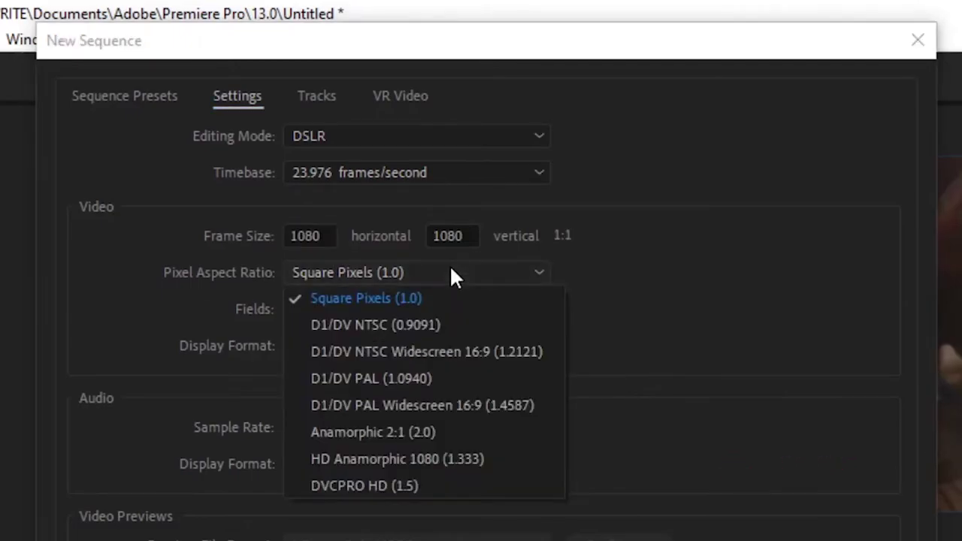
{"action": "left_click", "coordinate": [451, 273]}
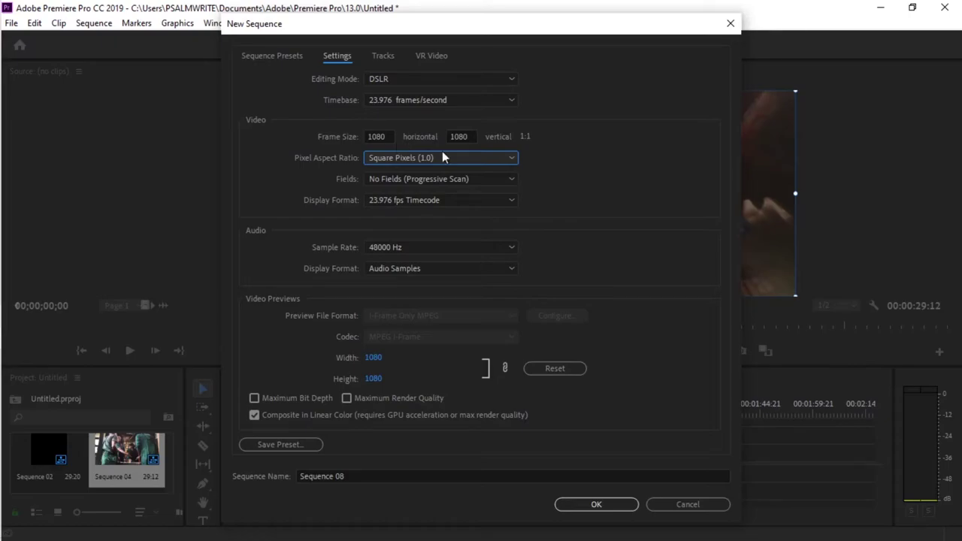
{"action": "left_click", "coordinate": [595, 507]}
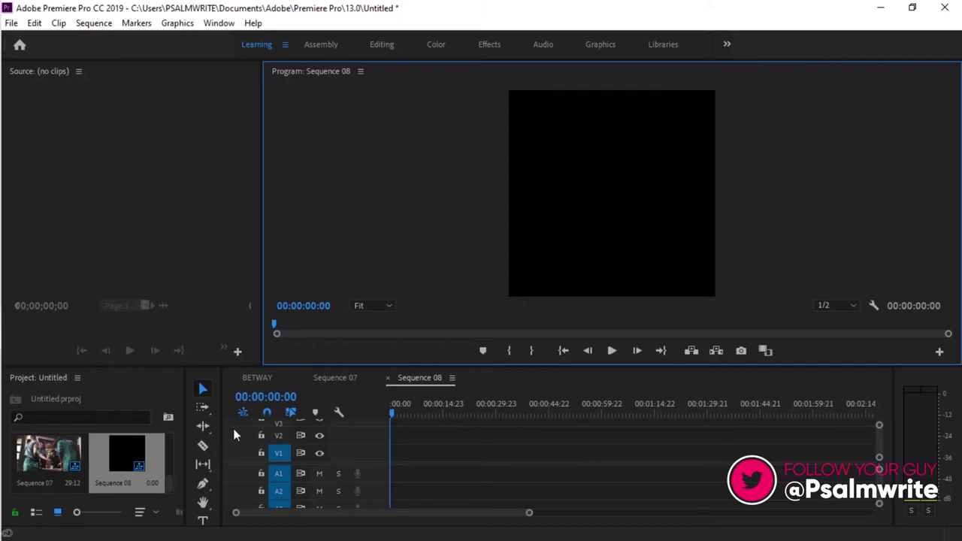
- Drag Sequence 07 from the project into the empty Sequence 08 timeline
{"action": "left_click", "coordinate": [45, 460]}
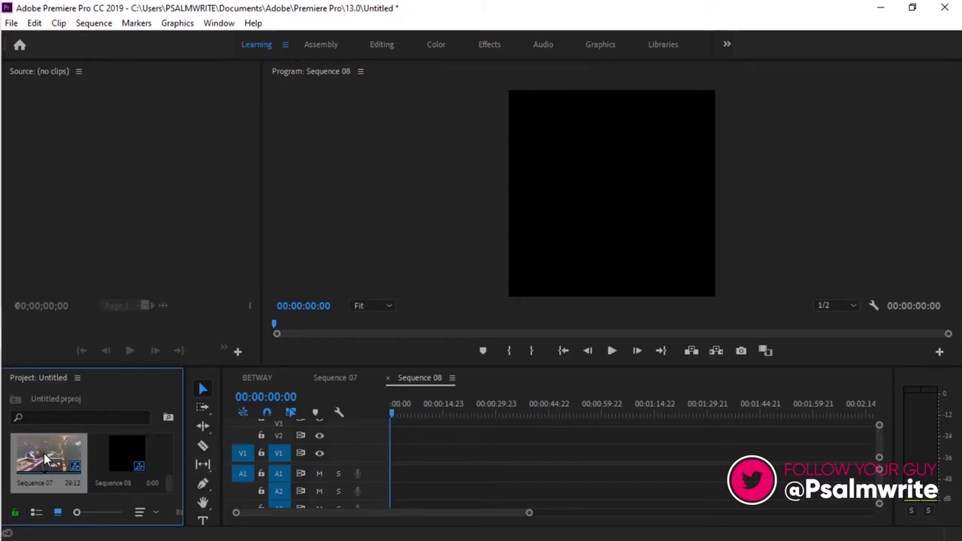
{"action": "left_click_drag", "start_coordinate": [45, 460], "coordinate": [413, 442]}
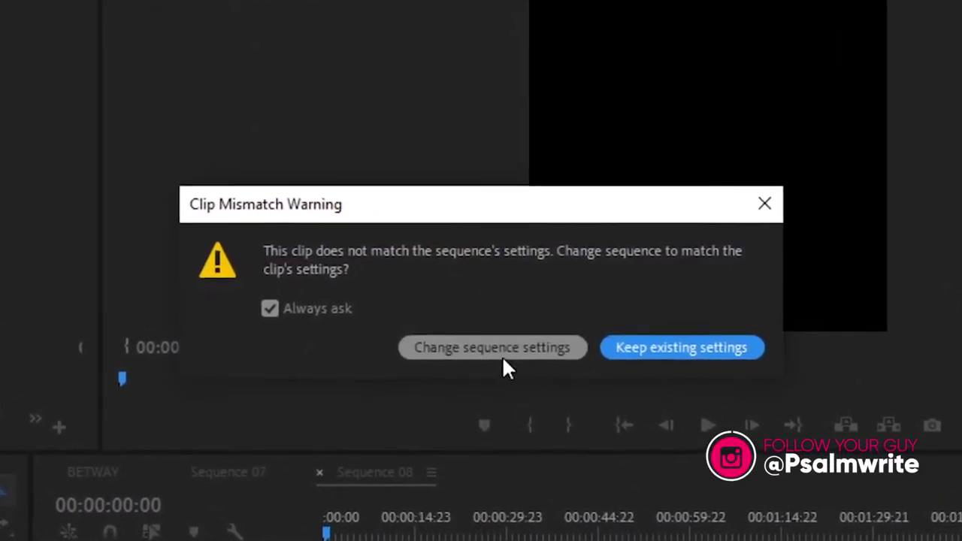
- Keep Sequence 08's square settings, set the clip on V1/A1, reposition it, and play it back
{"action": "left_click", "coordinate": [671, 359]}
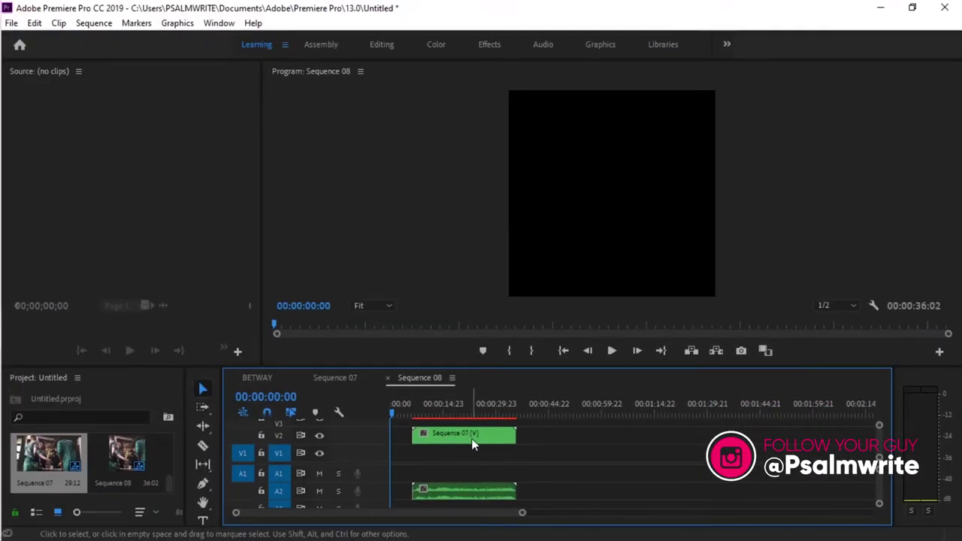
{"action": "left_click_drag", "start_coordinate": [472, 443], "coordinate": [450, 462]}
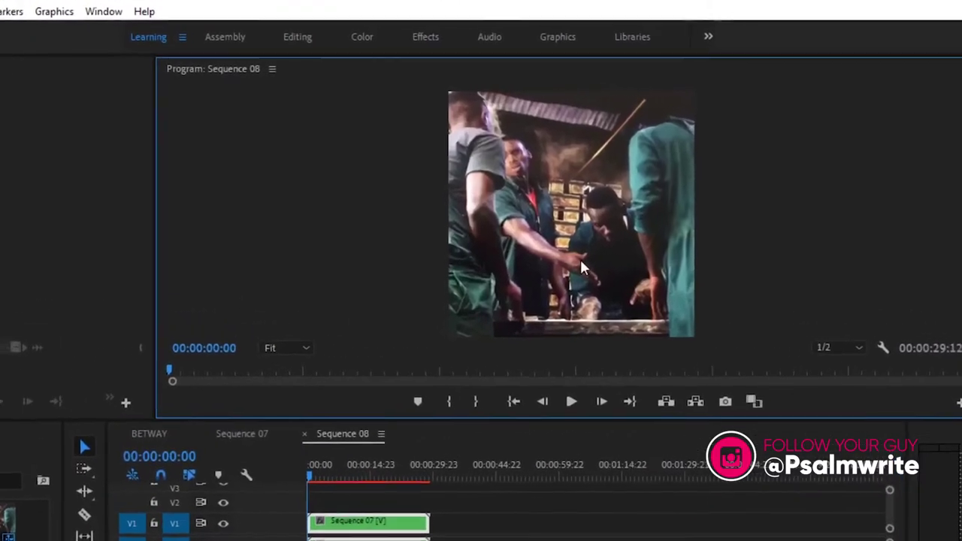
{"action": "left_click", "coordinate": [581, 266]}
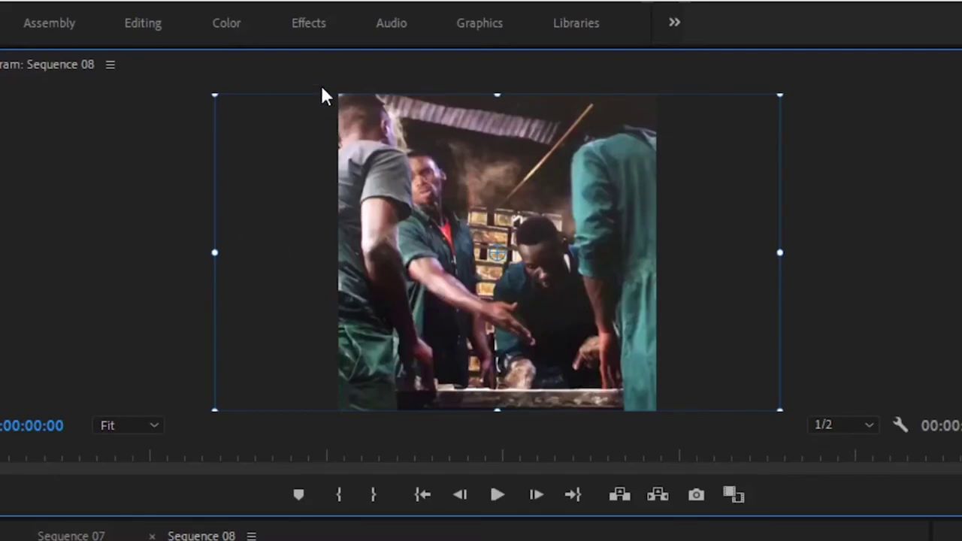
{"action": "left_click_drag", "start_coordinate": [410, 283], "coordinate": [488, 280]}
{"action": "left_click_drag", "start_coordinate": [614, 256], "coordinate": [535, 259]}
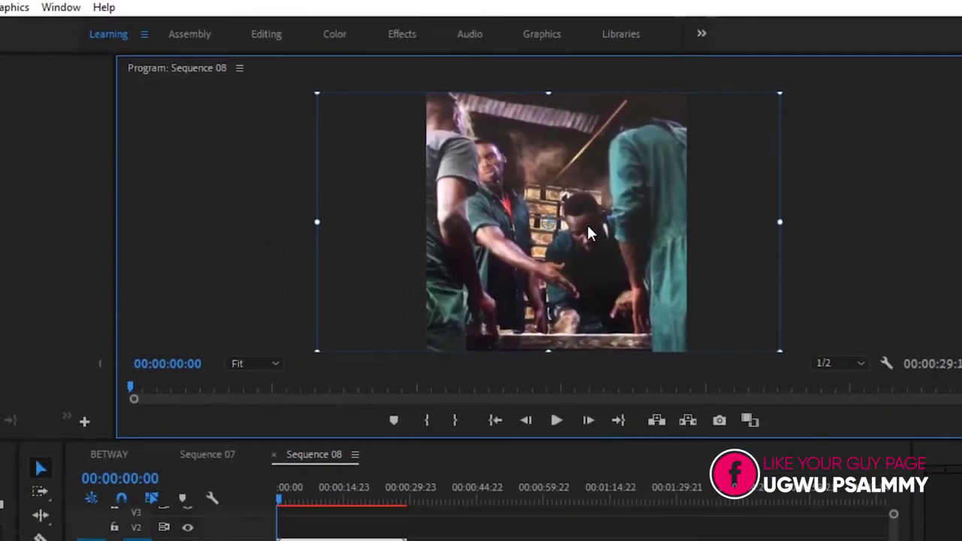
{"action": "key", "text": "space"}
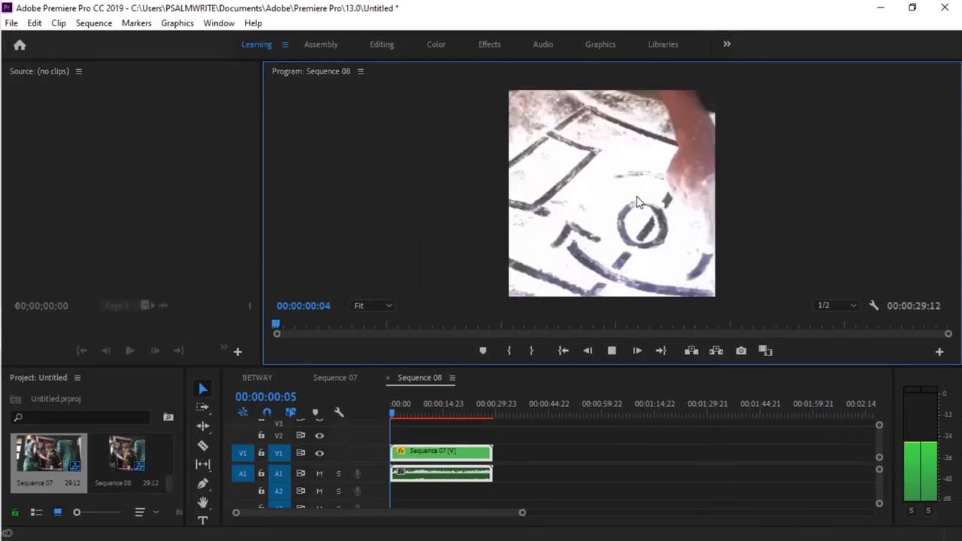
{"action": "key", "text": "space"}
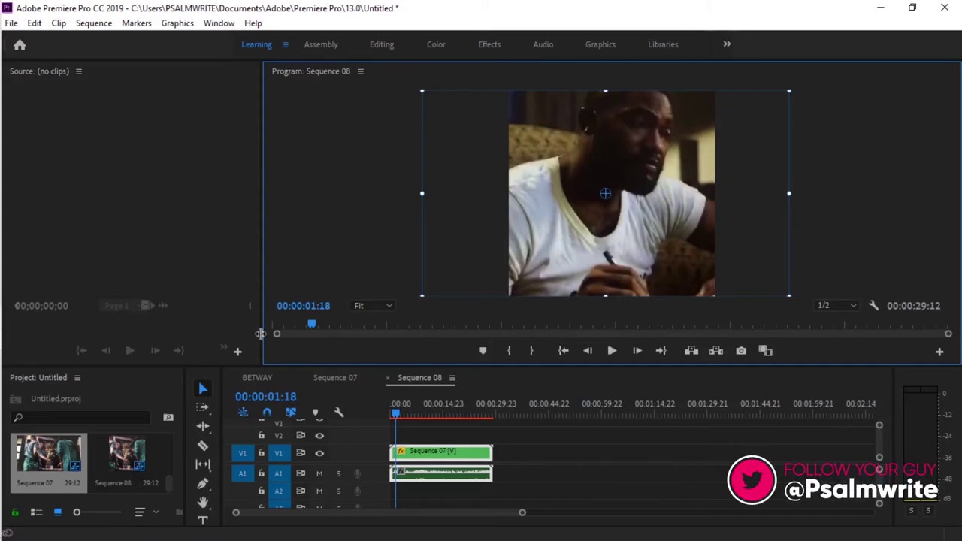
- Flip through the BETWAY, Sequence 07 and Sequence 08 tabs, ending on the empty portrait Sequence 09
{"action": "left_click", "coordinate": [258, 378]}
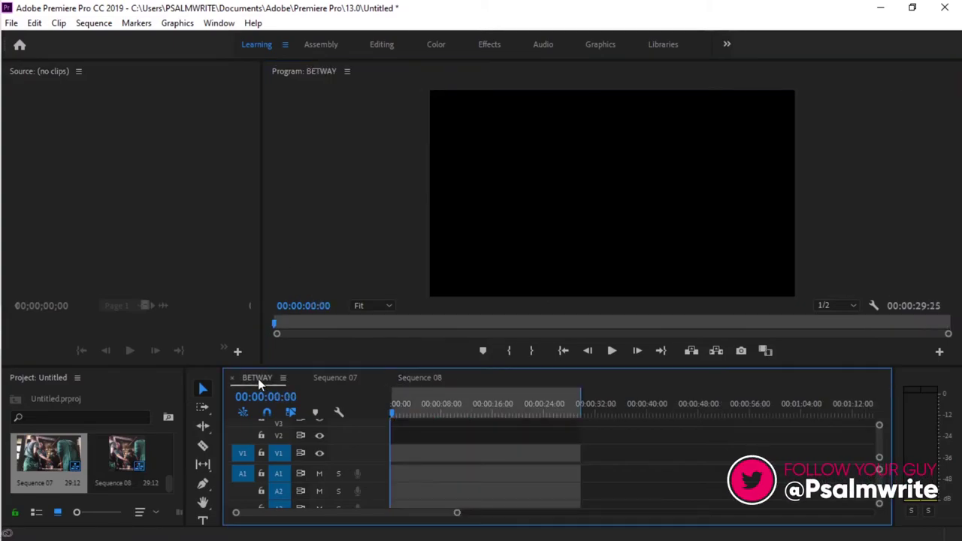
{"action": "left_click", "coordinate": [327, 379]}
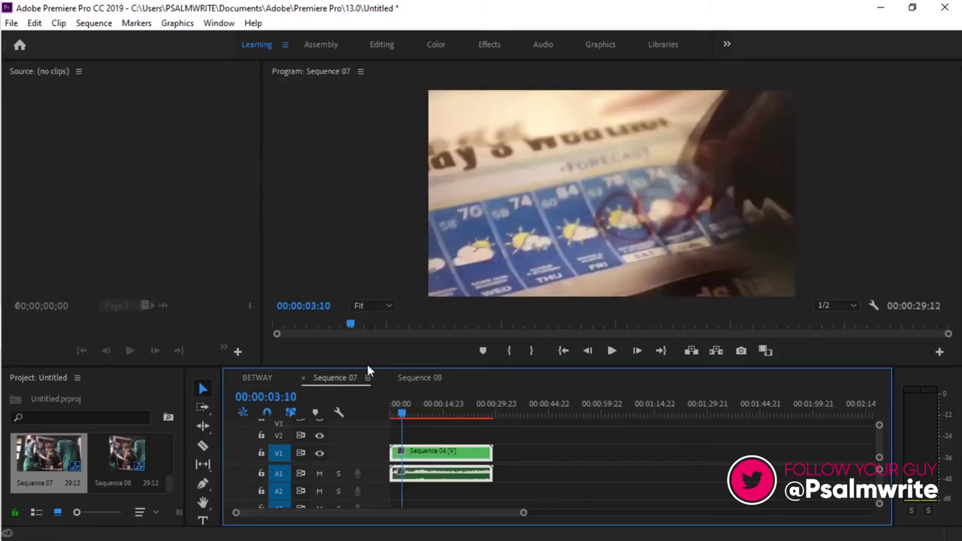
{"action": "left_click", "coordinate": [419, 380]}
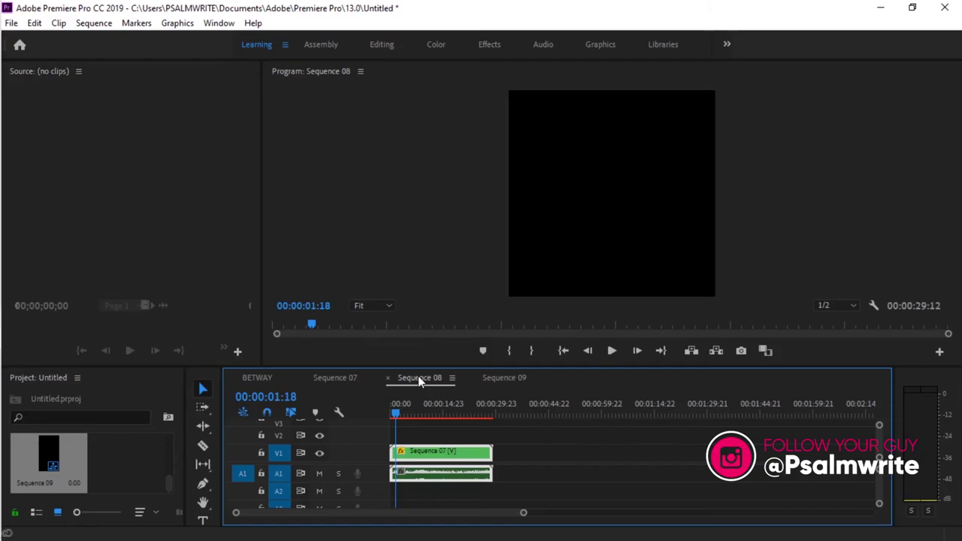
{"action": "left_click", "coordinate": [508, 377]}
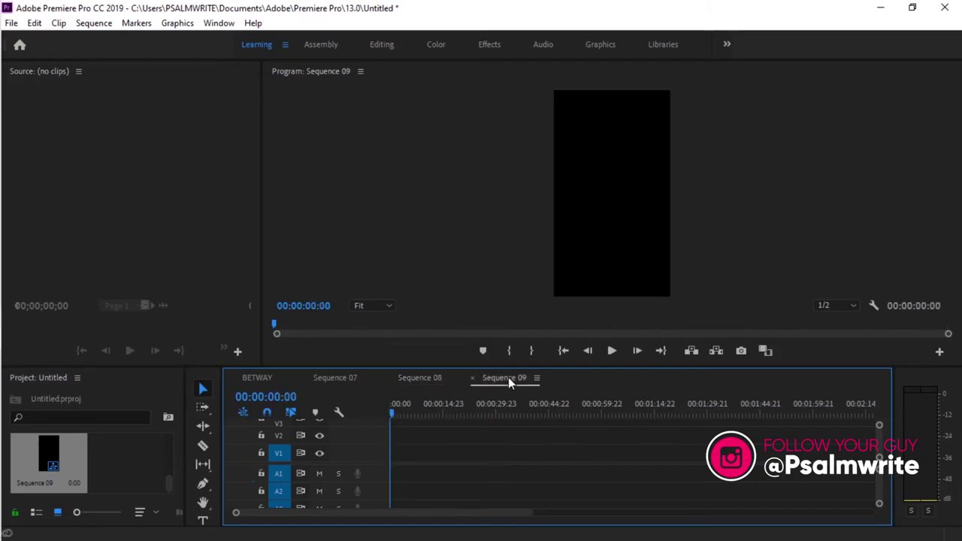
{"action": "left_click", "coordinate": [419, 378]}
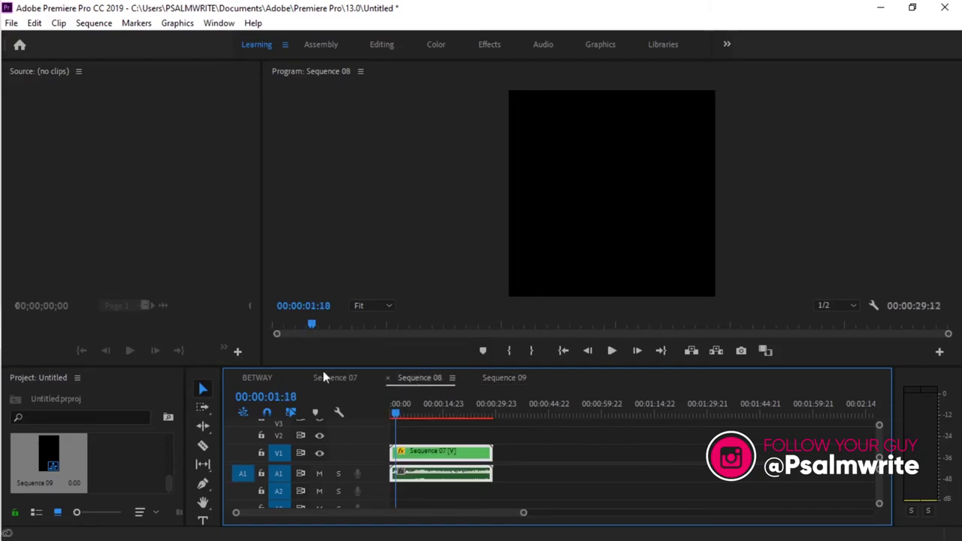
{"action": "left_click", "coordinate": [327, 380]}
{"action": "left_click", "coordinate": [423, 378]}
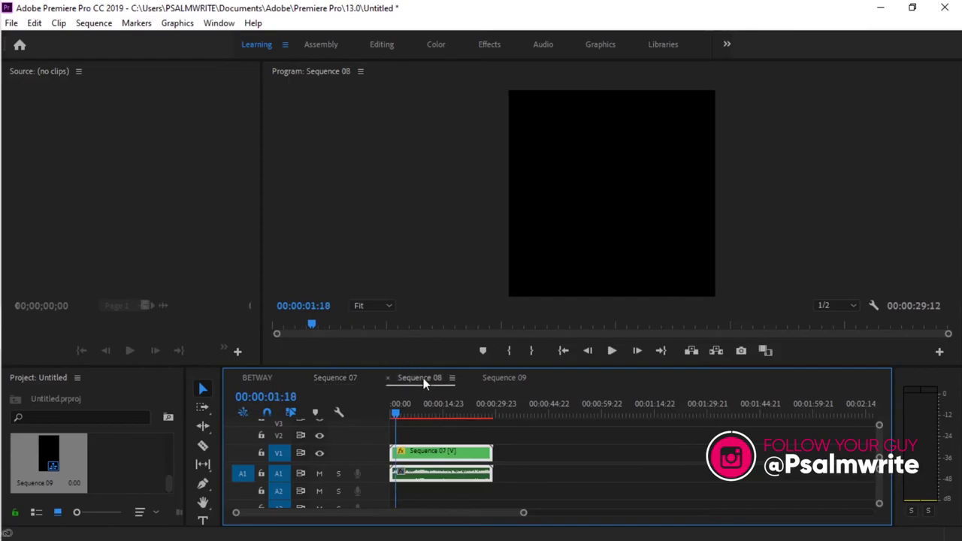
{"action": "left_click", "coordinate": [502, 381]}
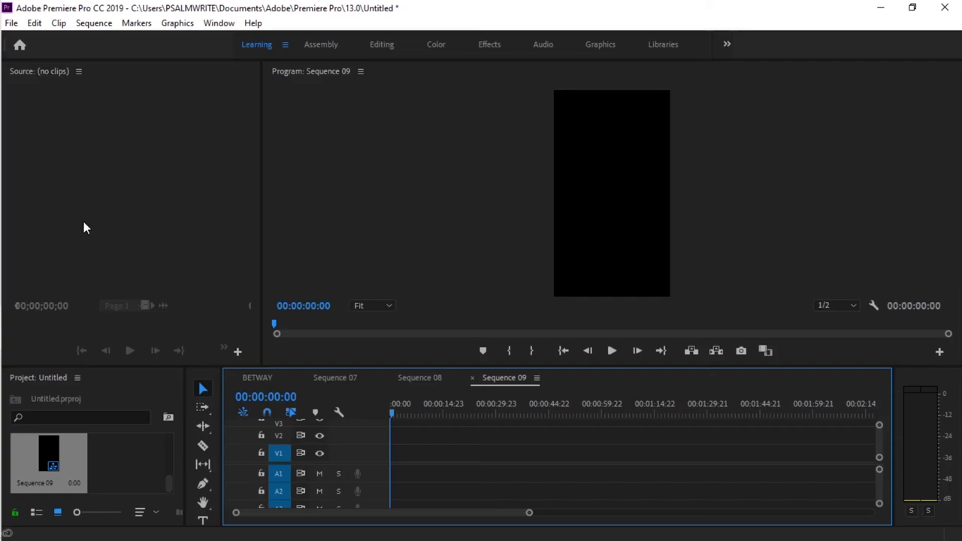
{"action": "mouse_move", "coordinate": [2, 338]}
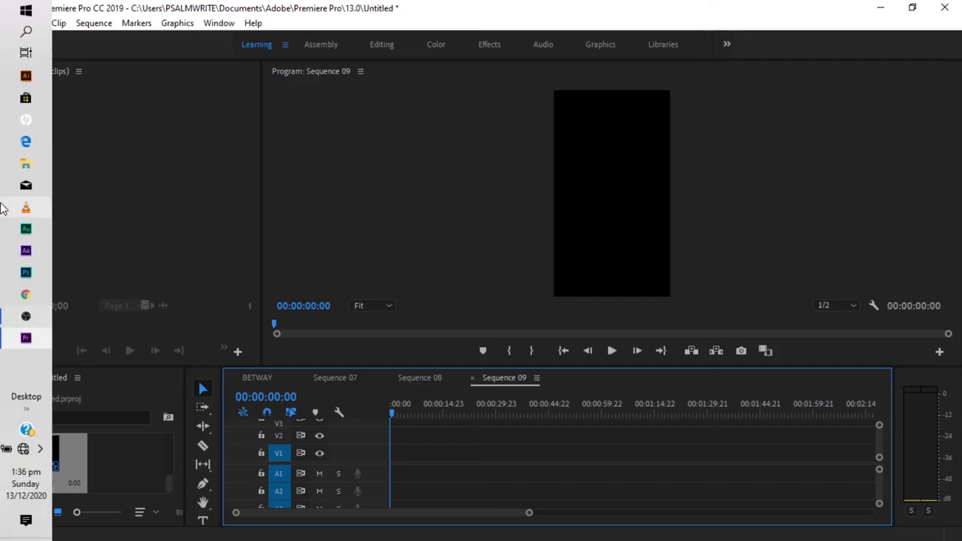